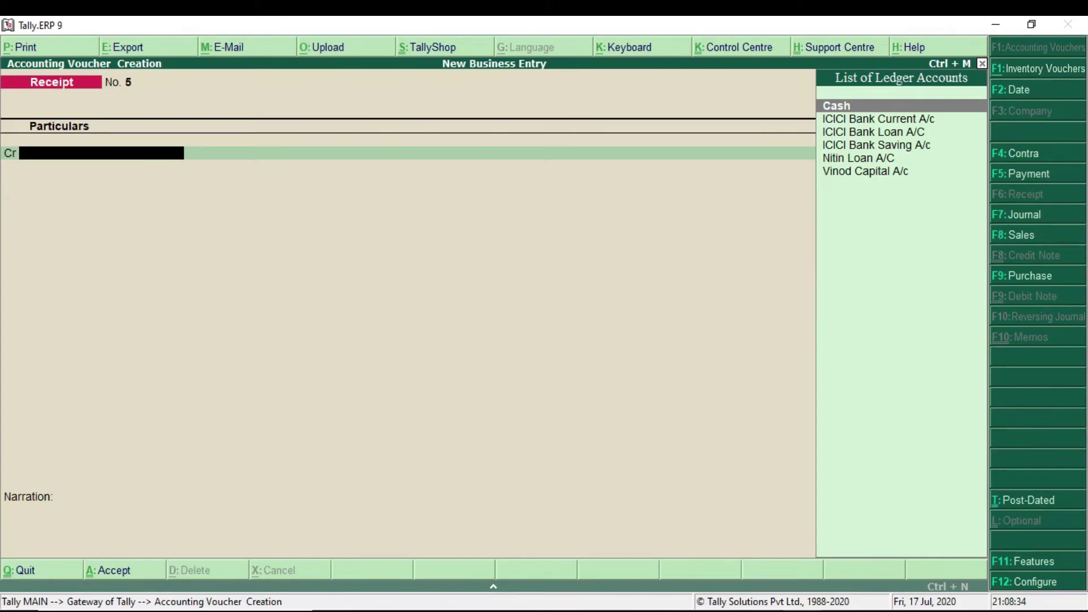
Step: Check the deposit transactions in the Word document and switch the Tally.ERP 9 voucher type to Payment
key(alt+Tab)
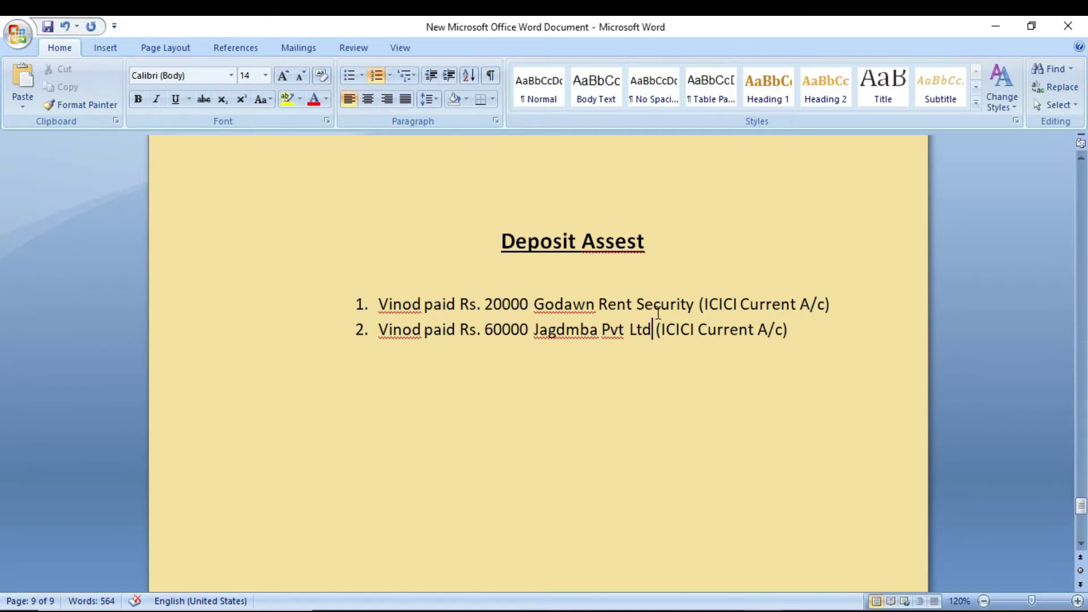
click(827, 609)
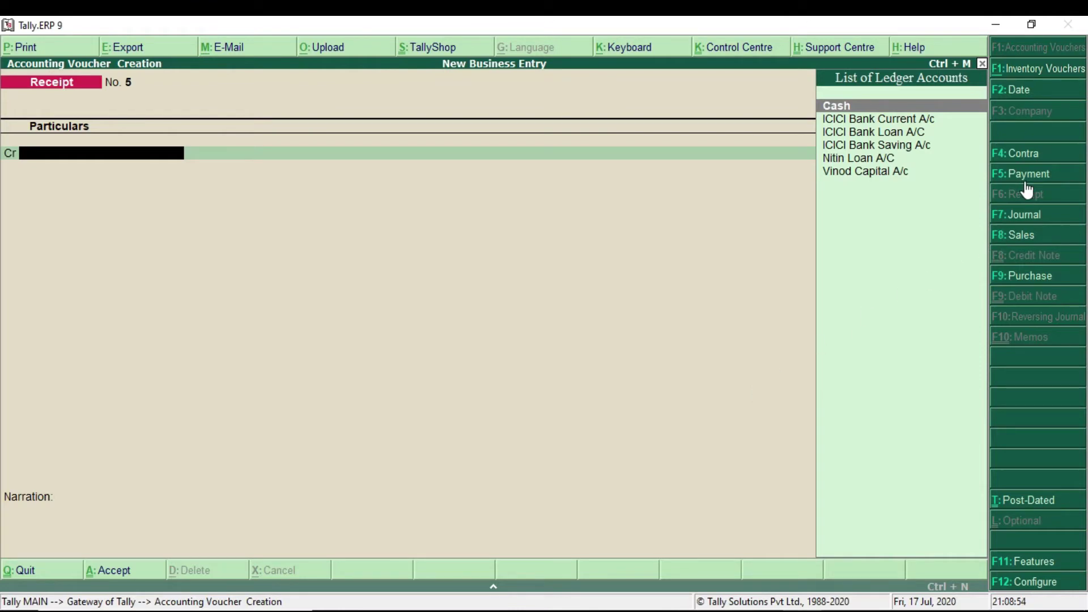
key(F5)
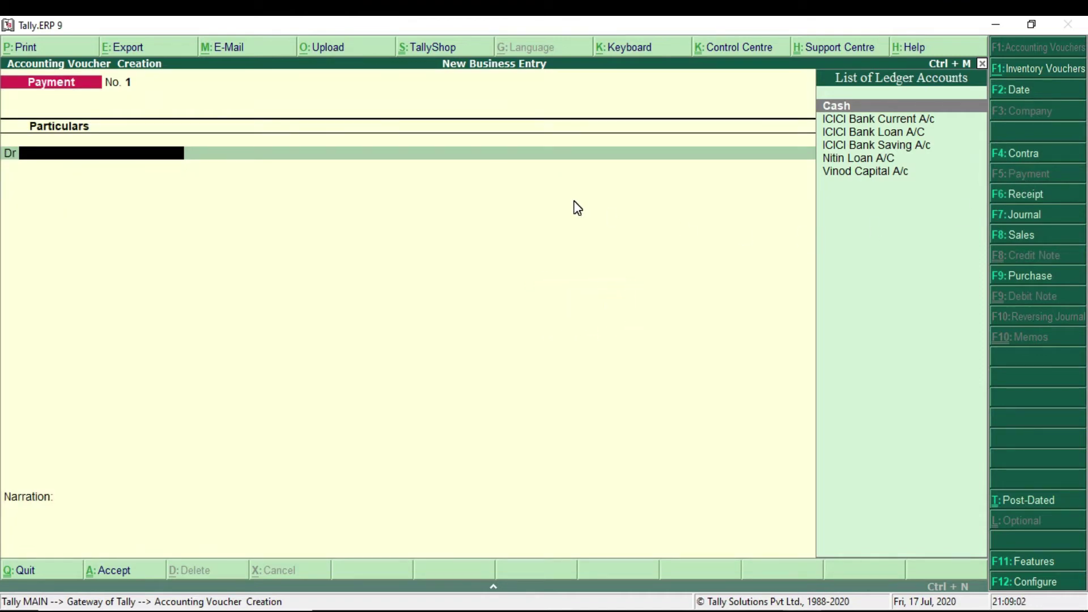
key(alt+Tab)
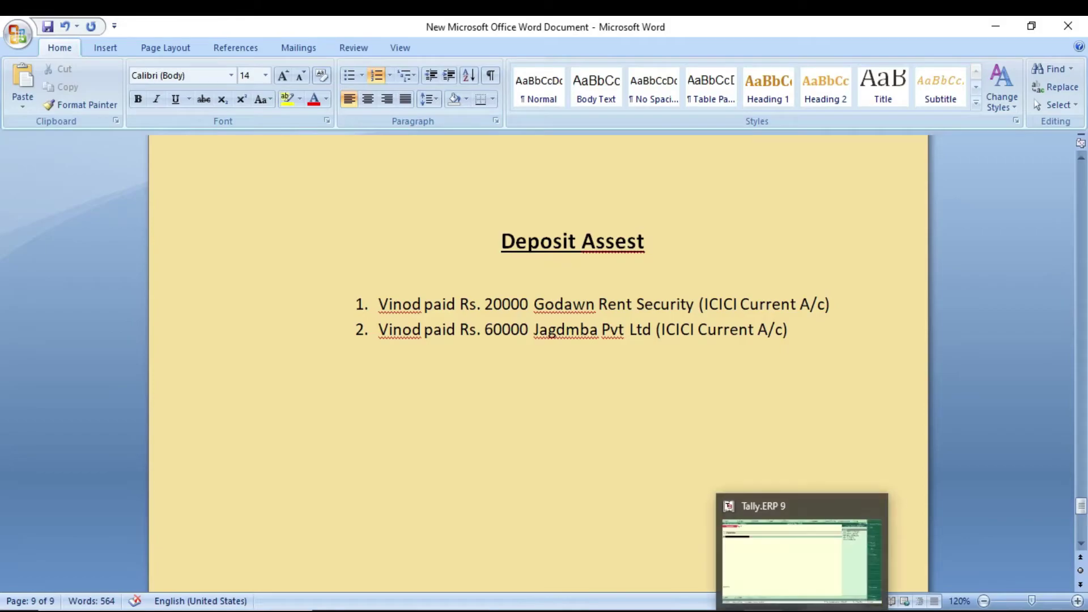
click(799, 608)
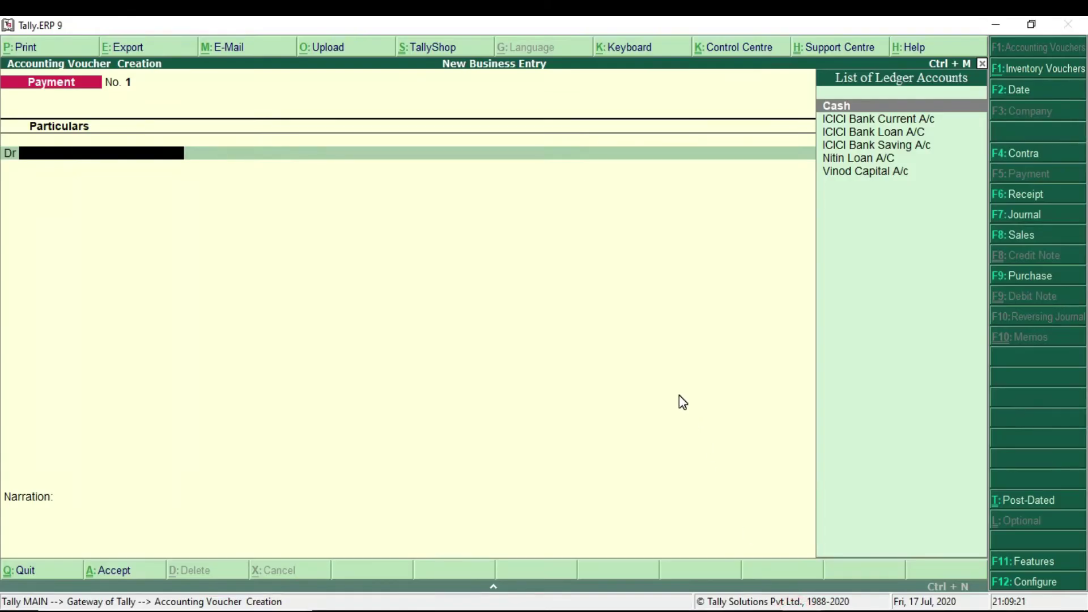
Step: Start a new ledger from the debit line and name it Godawn Rent Security Deposit, without an alias
key(alt+c)
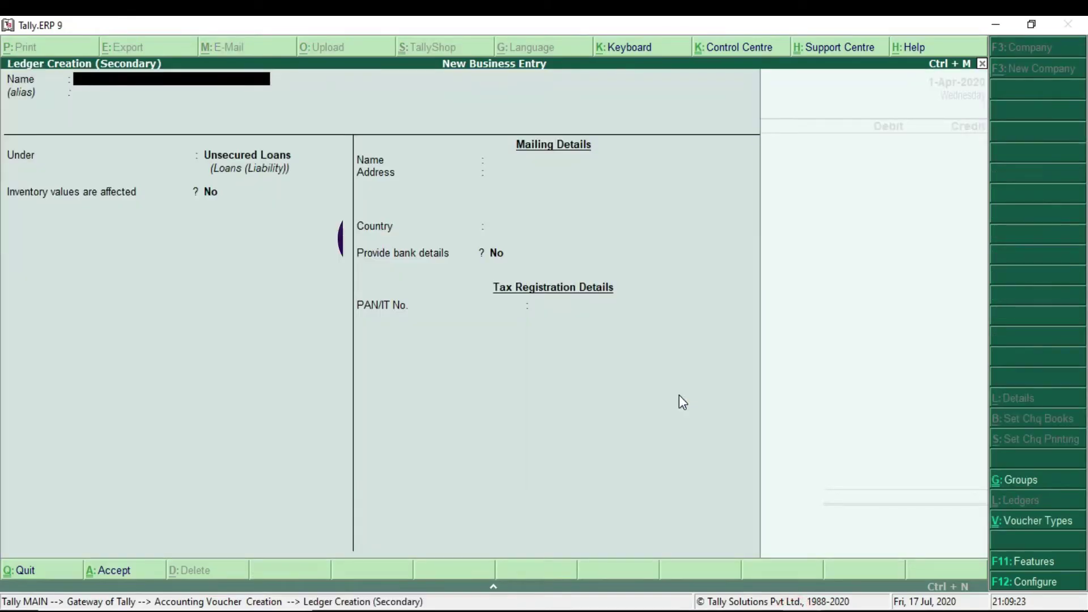
text(Godawn REn)
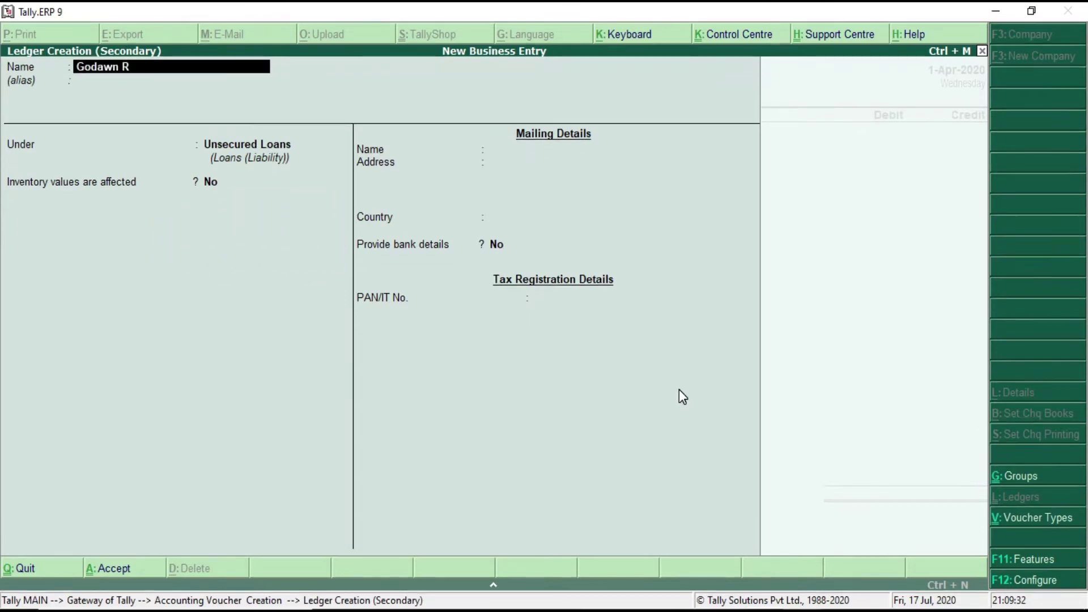
key(BackSpace)
key(BackSpace)
key(BackSpace)
text(ent Security Deposit)
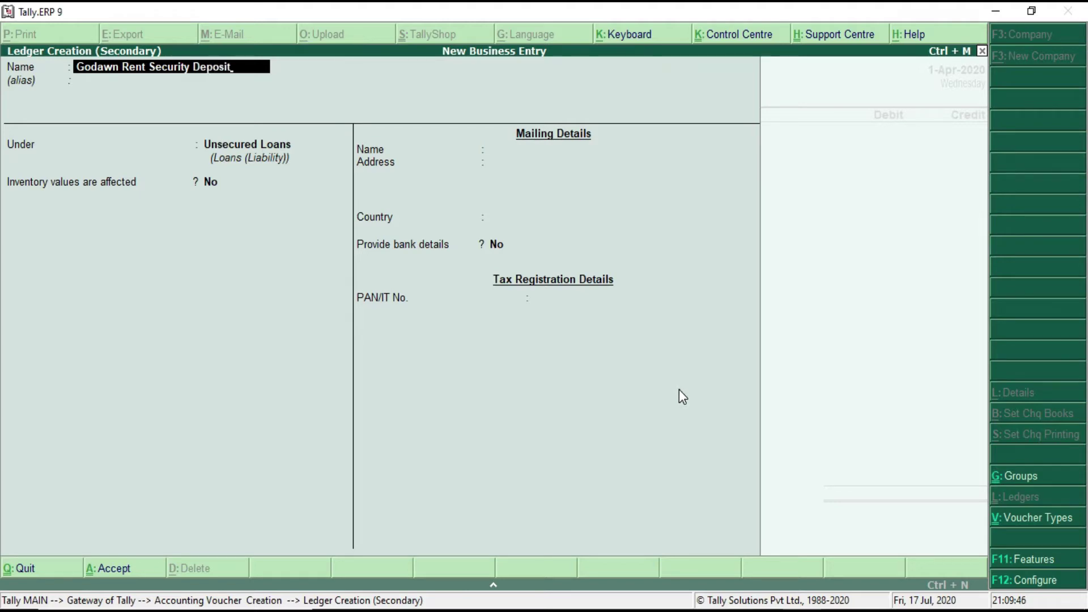
key(Return)
key(Return)
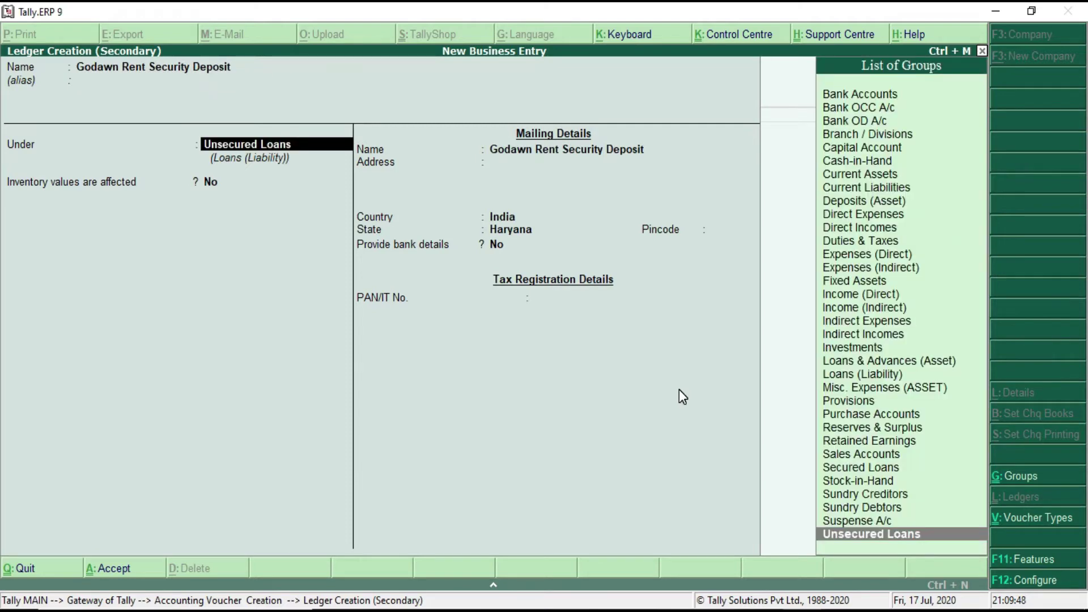
Step: Place the Godawn Rent ledger under Deposits (Asset), keep the remaining defaults and save it
text(De)
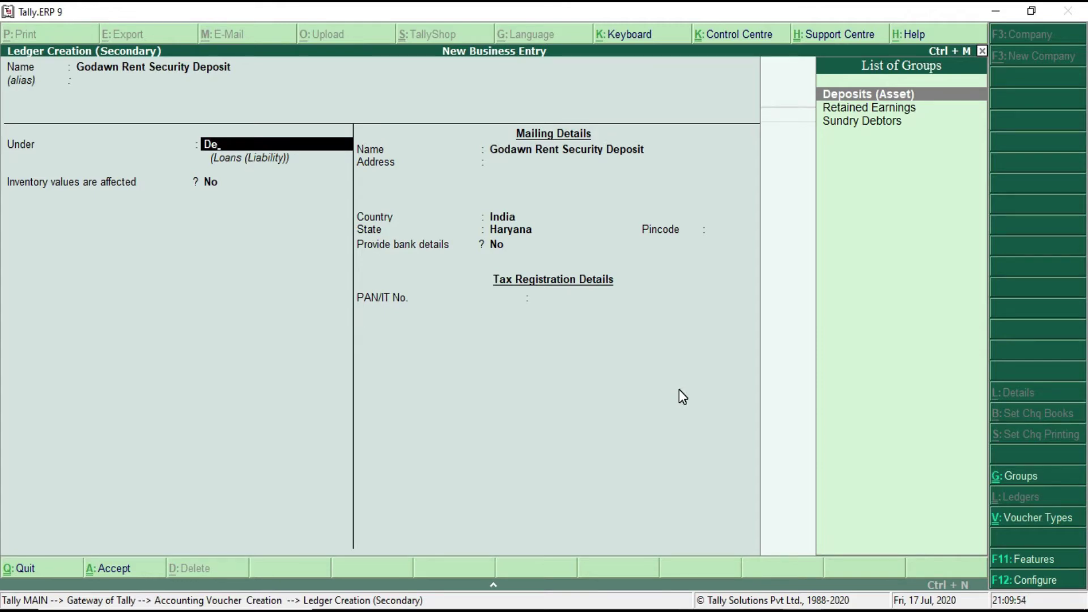
key(Return)
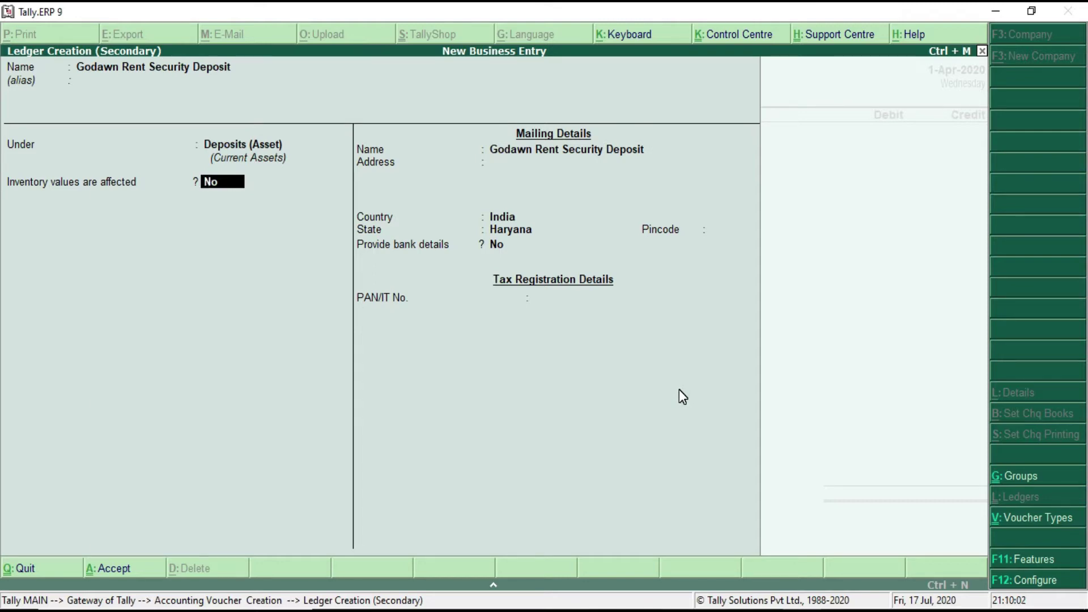
key(Return)
key(Return)
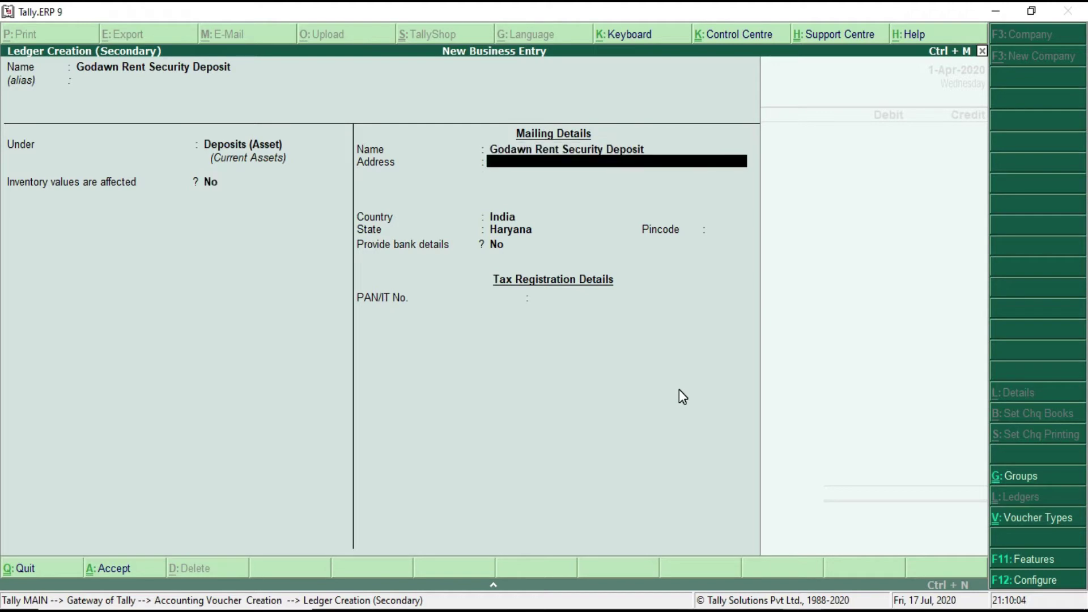
key(Return)
key(Return)
key(Return)
key(Return)
key(Return)
key(Return)
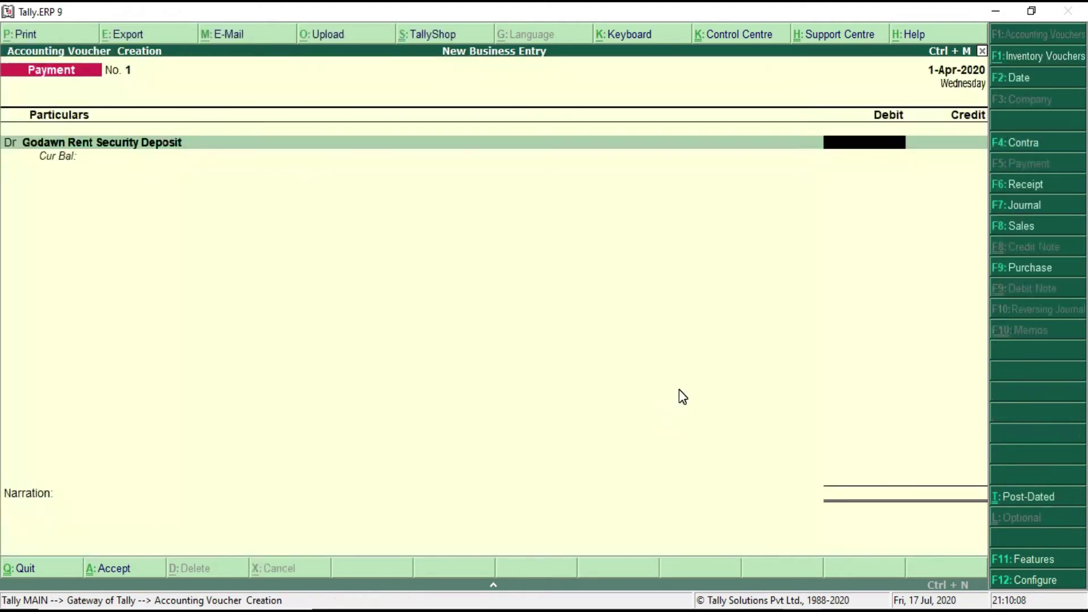
Step: Debit 20,000 to Godawn Rent Security Deposit and choose ICICI Bank Current A/c as the credit ledger, checking the Word document for the account
text(20)
text(000)
key(Return)
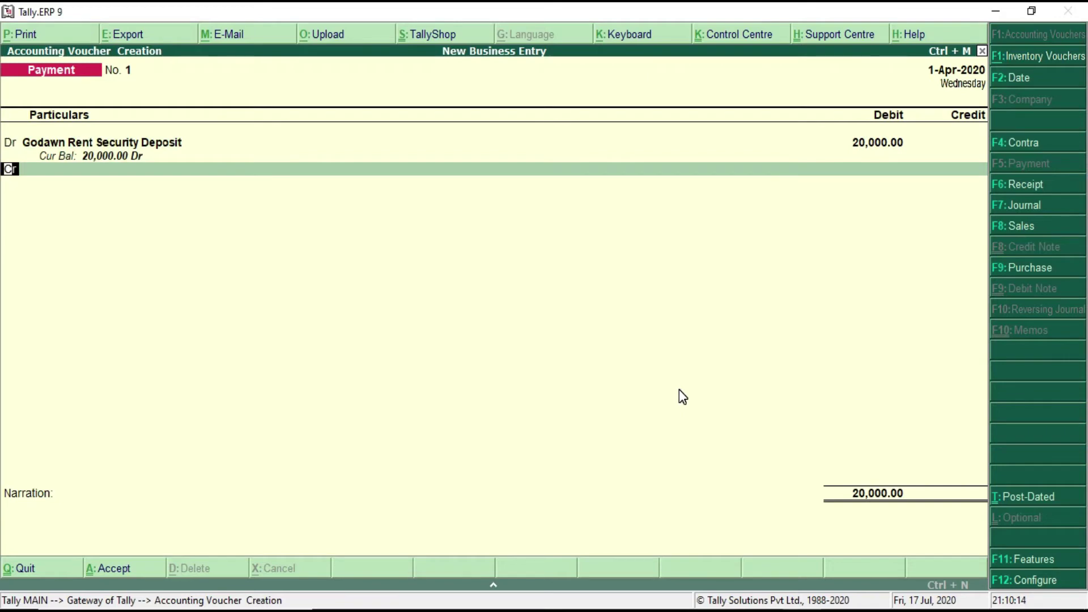
key(Return)
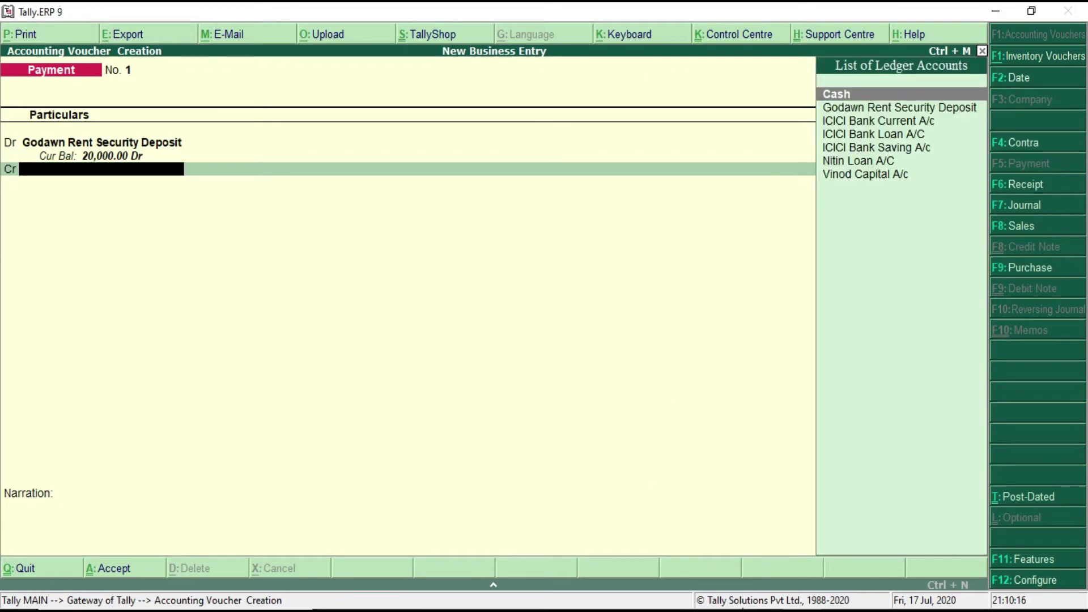
click(763, 604)
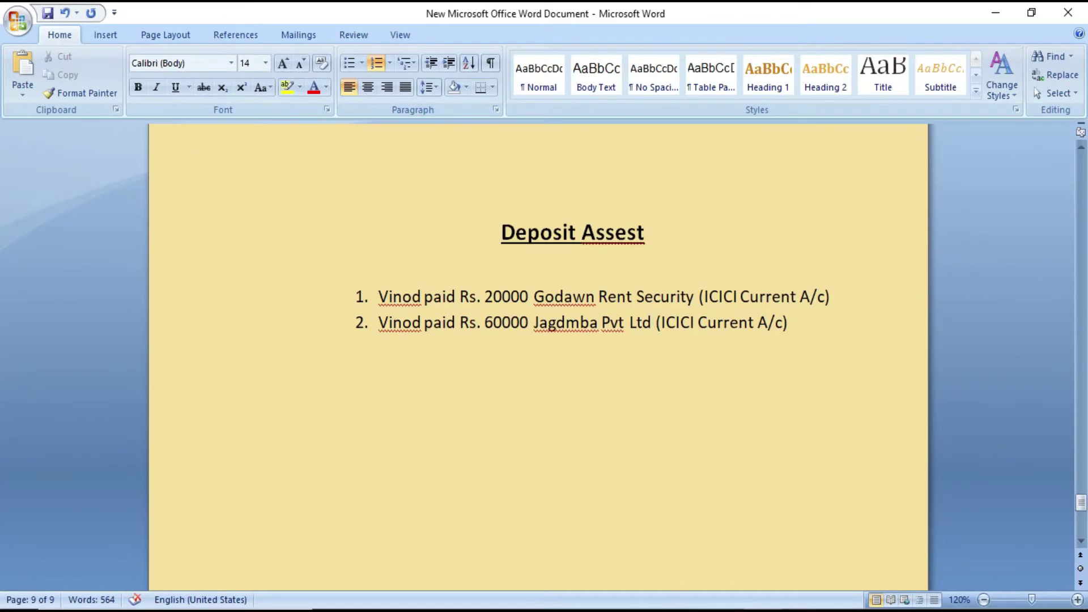
key(alt+Tab)
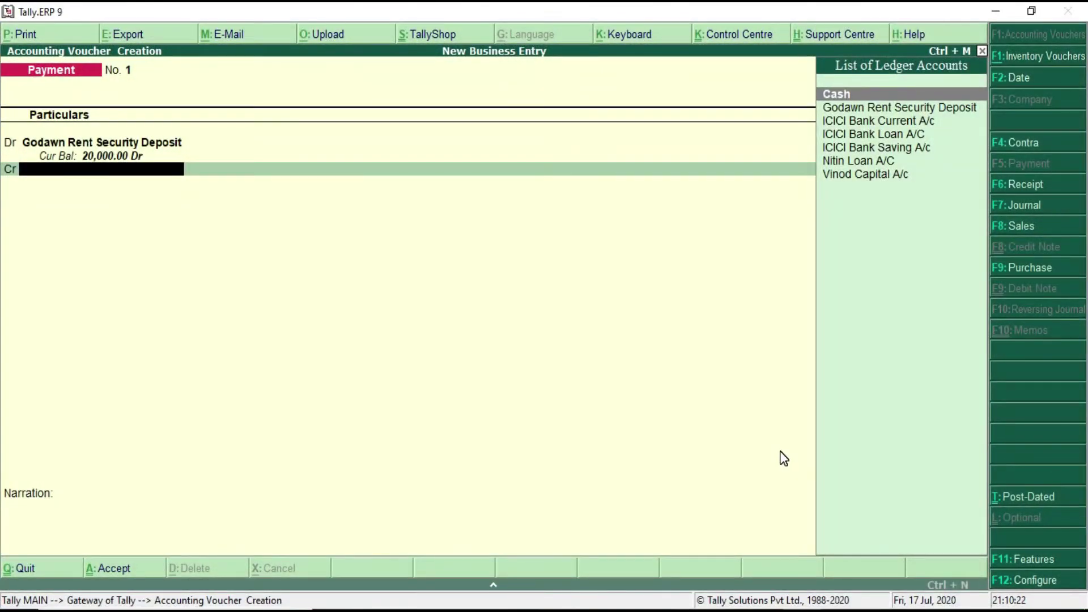
text(Ic)
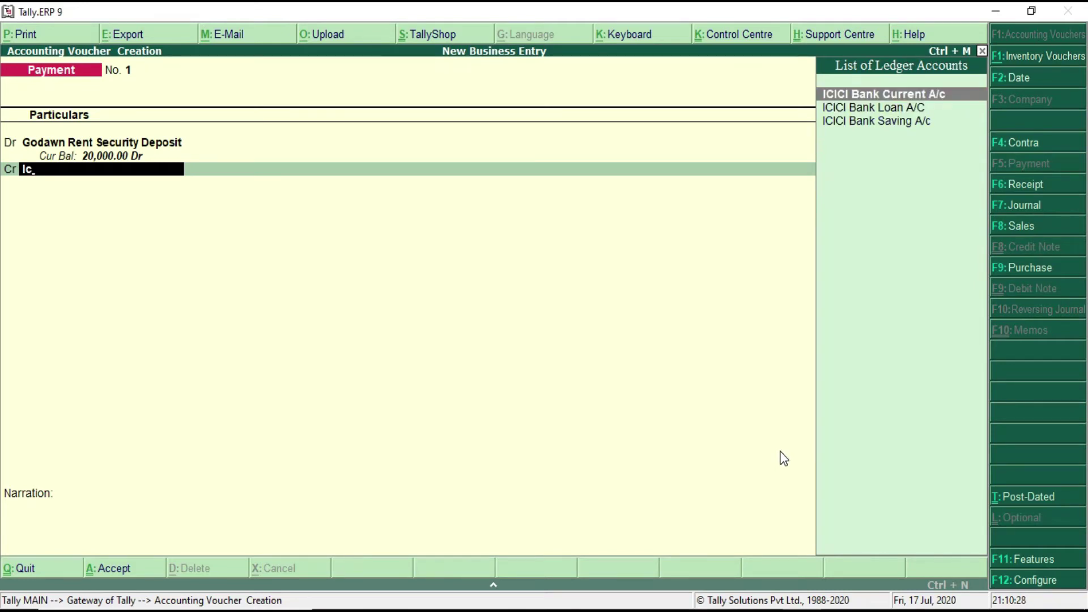
key(Return)
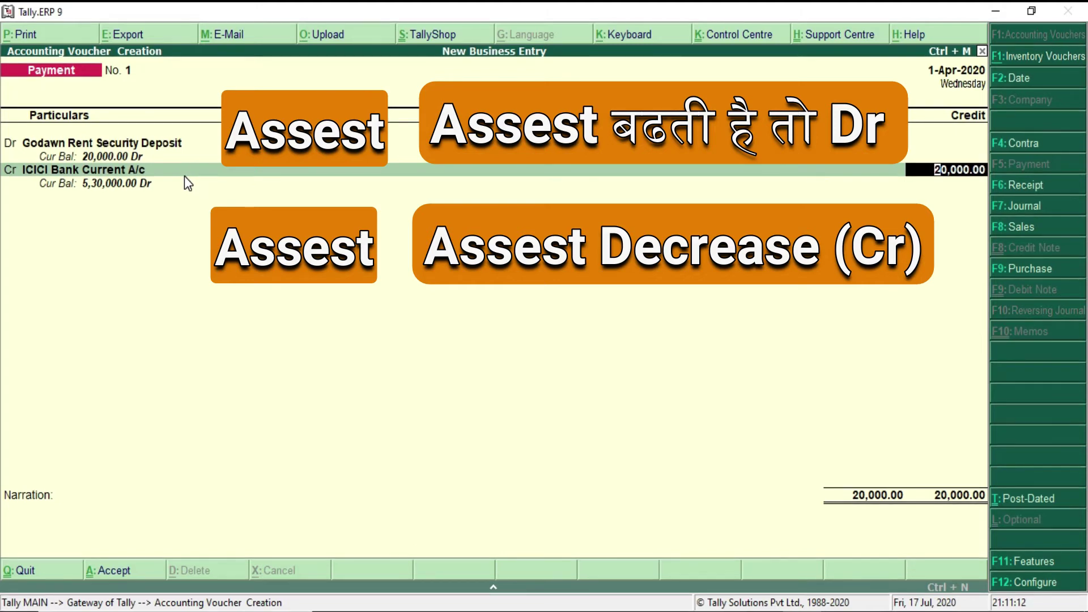
Step: Allocate the 20,000 as a Cheque with instrument number 123456 dated 1-Apr-2020, and save the payment voucher
key(Return)
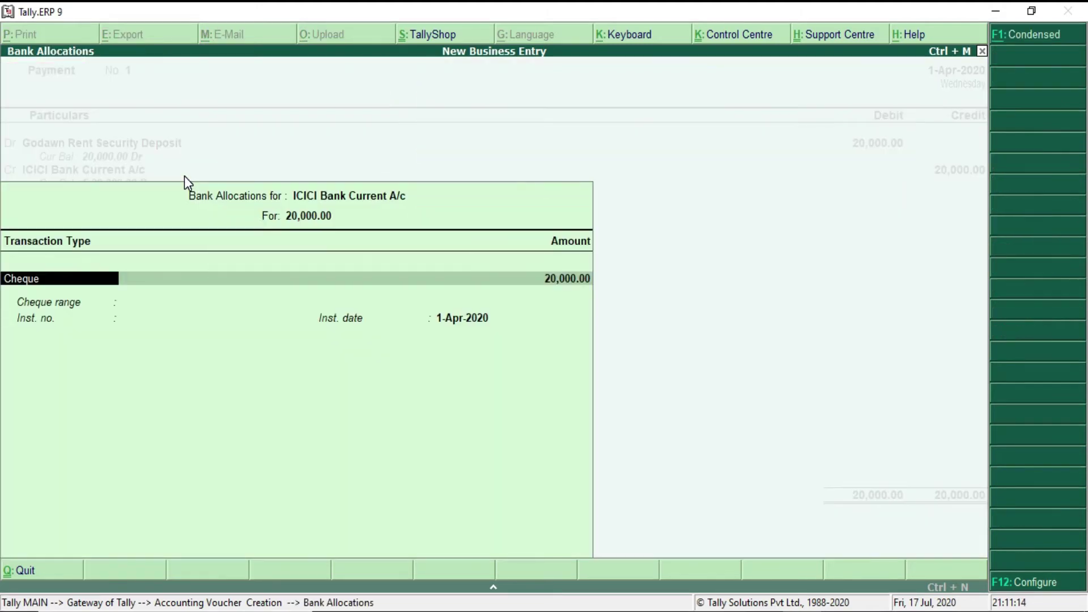
key(Return)
key(Return)
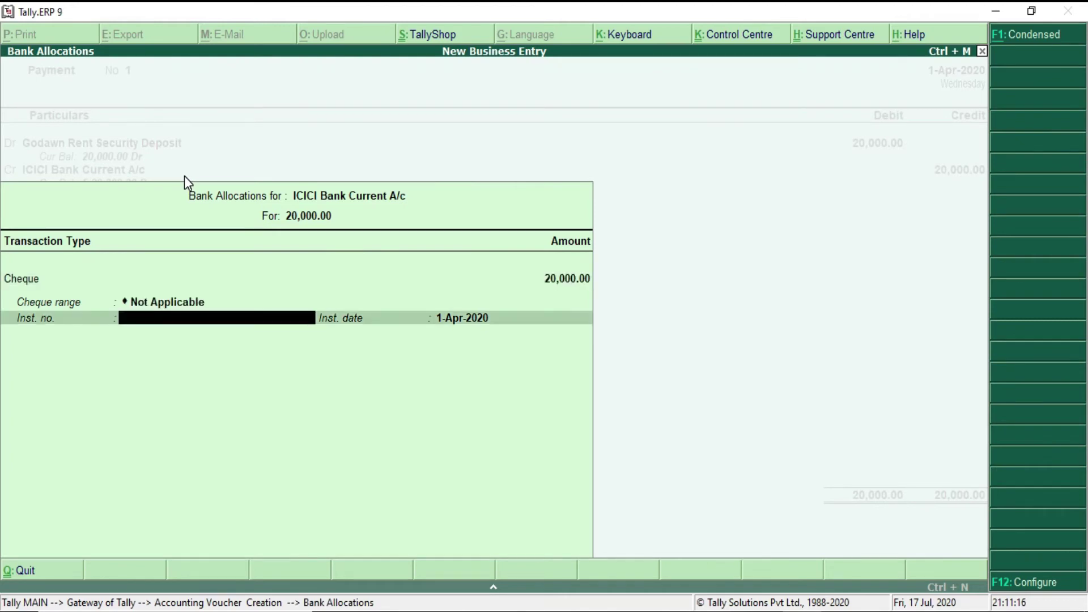
text(123456)
key(Return)
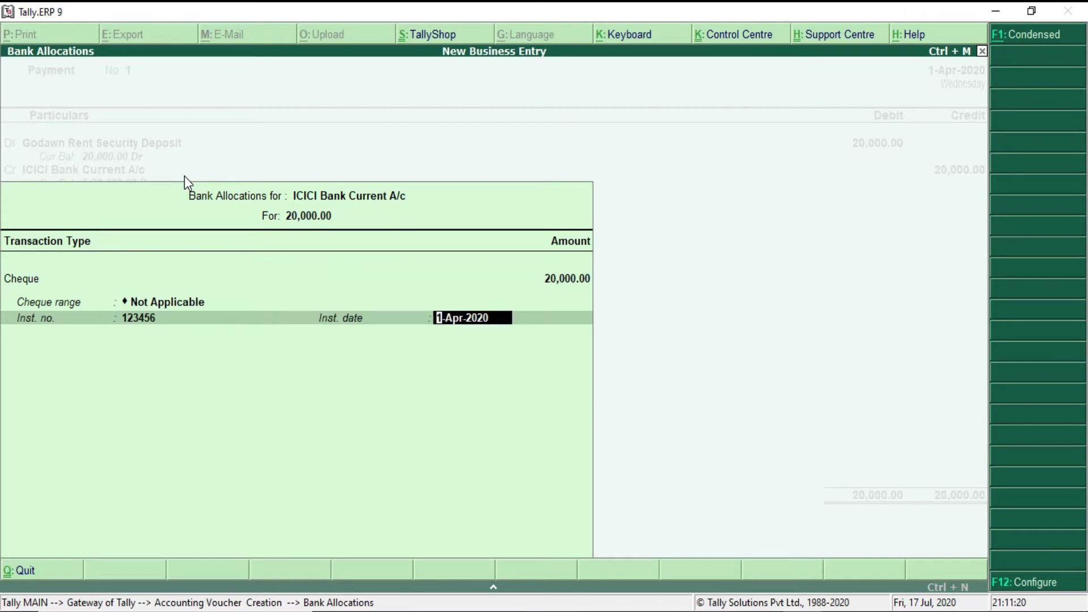
key(Return)
key(Return)
key(Return)
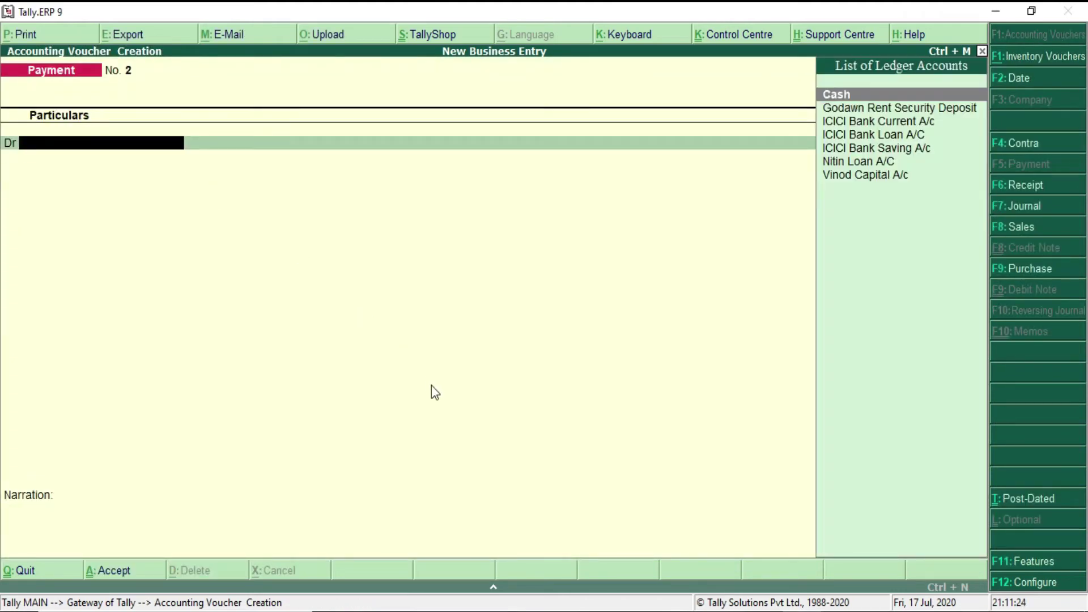
Step: Check the second transaction in Word and start a new debit ledger in Tally.ERP 9 named Jagdmba Pvt Ltd Security Deposit
key(alt+Tab)
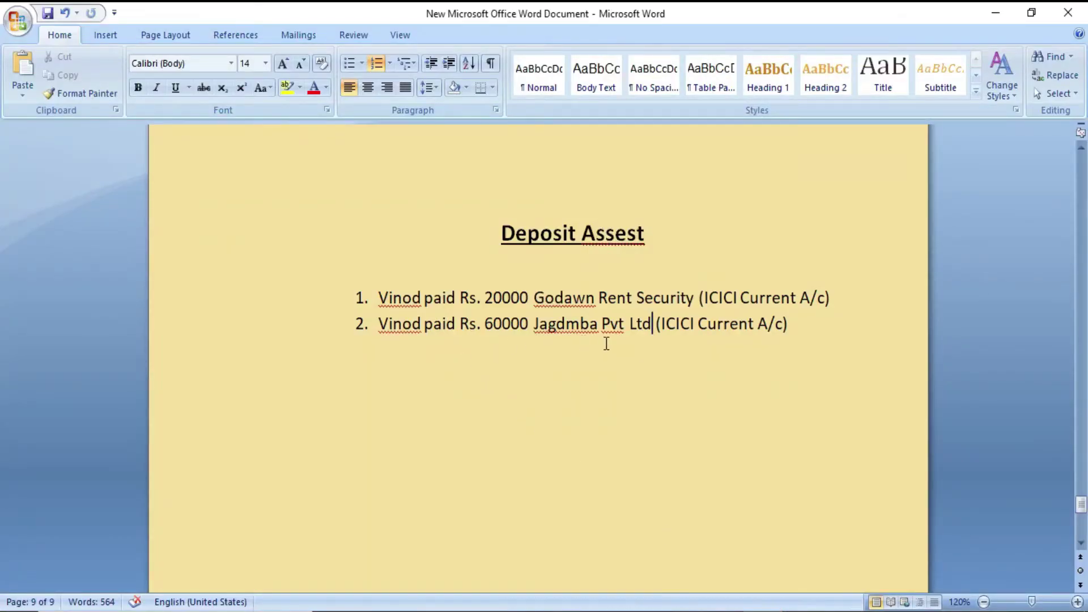
key(alt+Tab)
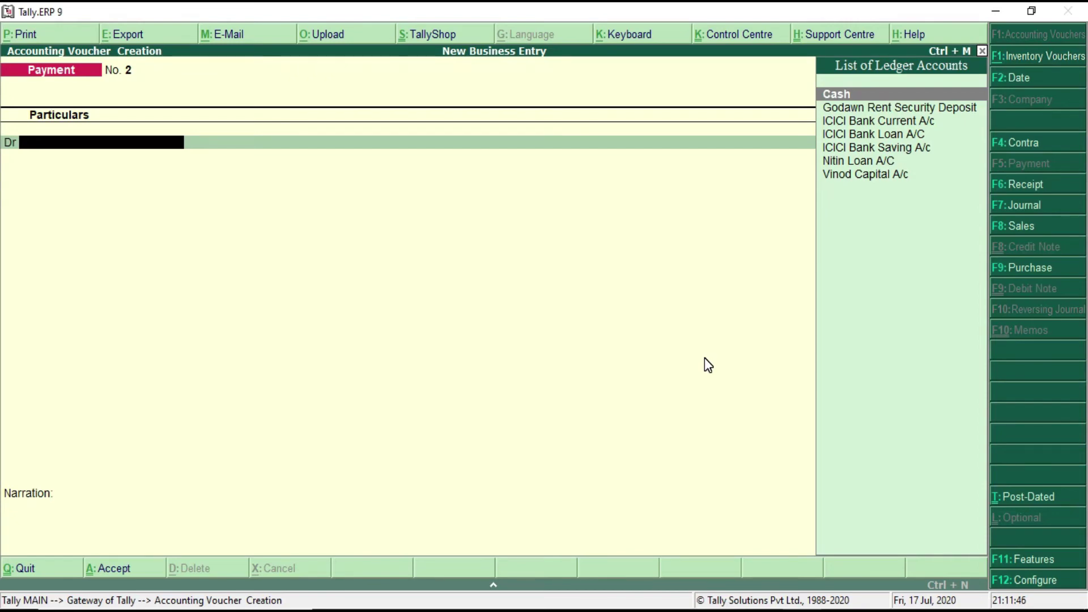
key(alt+c)
text(Jagdmba)
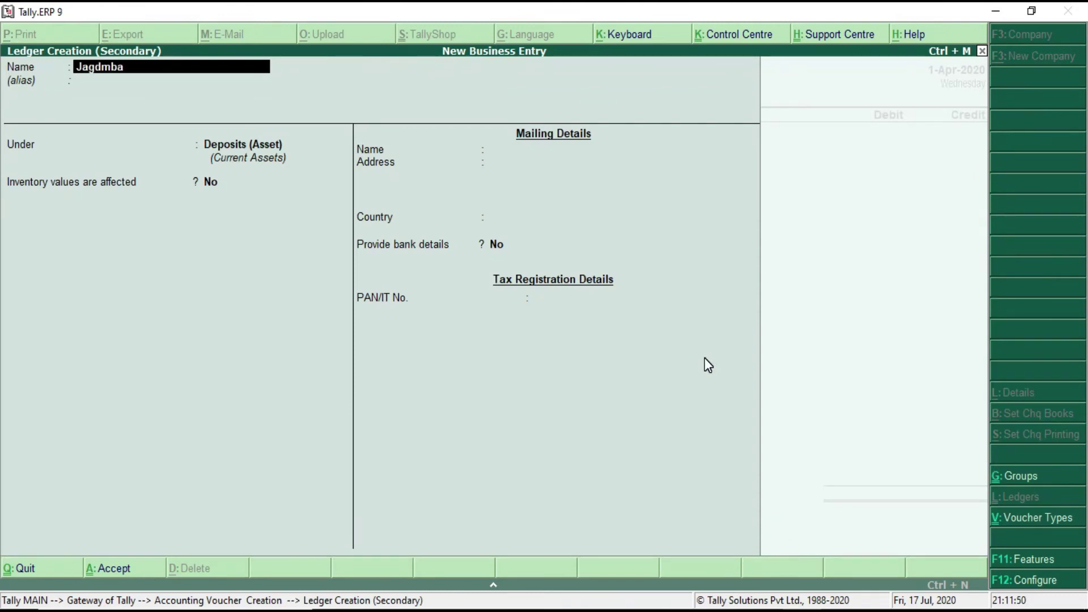
text( Pvt Ltd Security deposit)
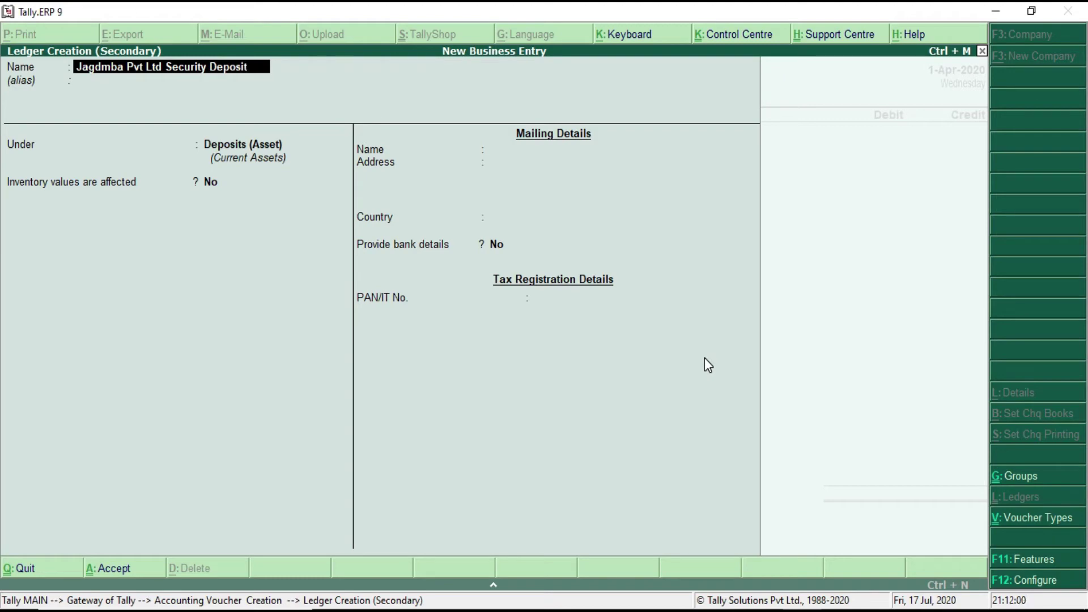
key(Return)
key(Return)
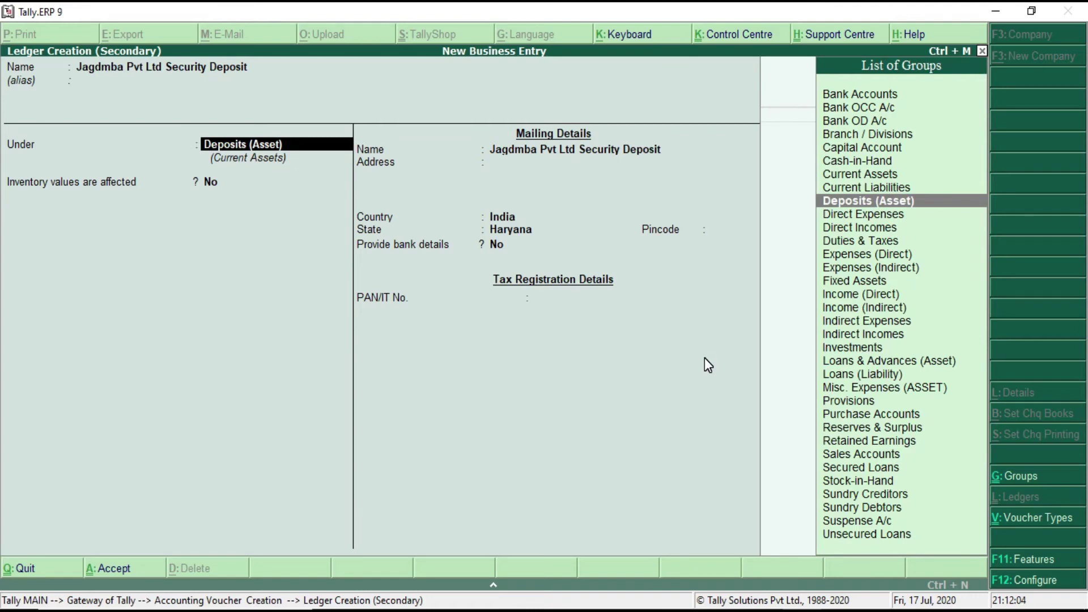
Step: Keep the Jagdmba ledger under Deposits (Asset) with the default mailing and tax details, and save it
key(Return)
key(Return)
key(Return)
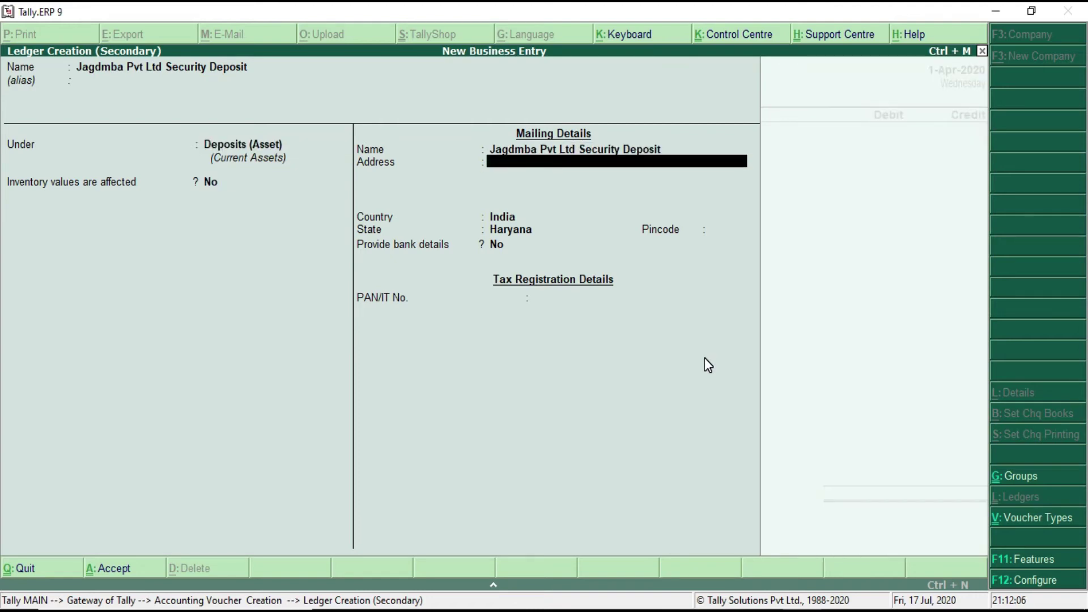
key(Return)
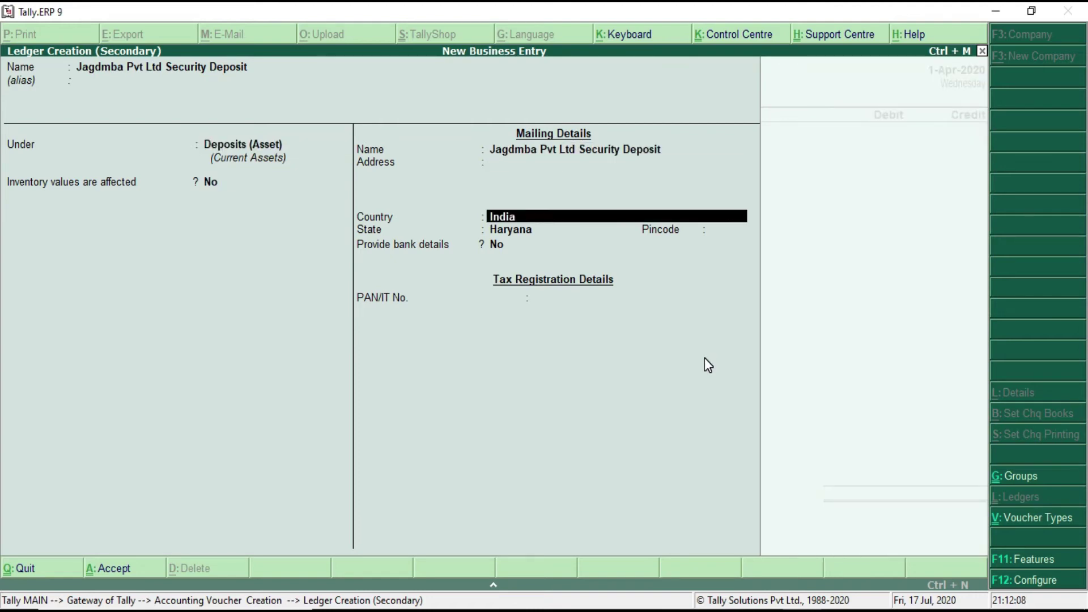
key(Return)
key(Return)
key(Return)
key(Return)
key(Return)
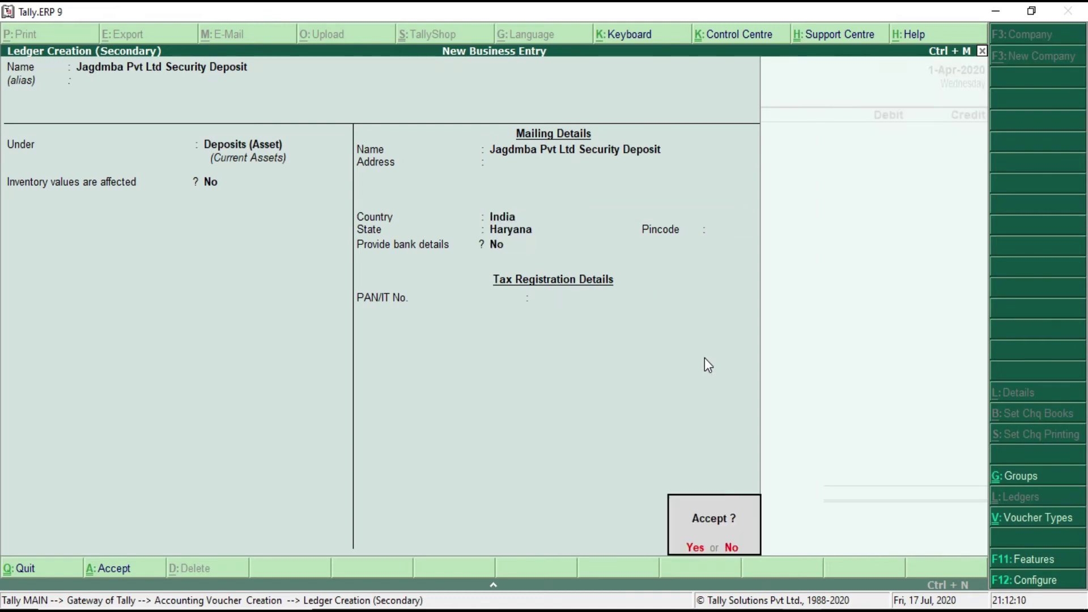
key(Return)
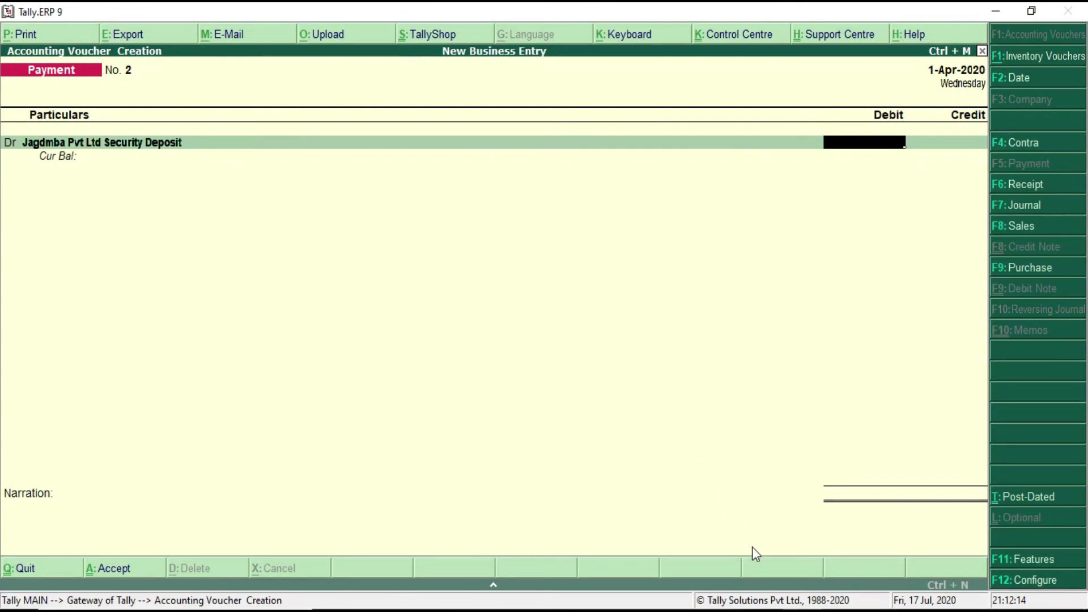
Step: Check the amount in Word, debit 60,000 to Jagdmba Pvt Ltd Security Deposit in Tally.ERP 9 and begin the credit line
key(alt+Tab)
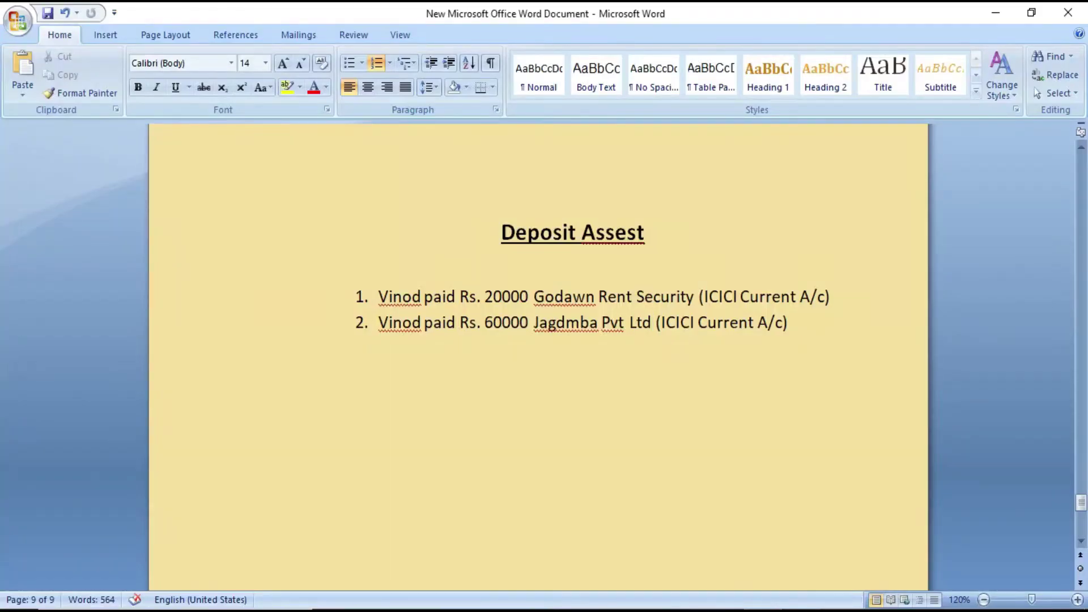
key(alt+Tab)
text(60,000)
key(Return)
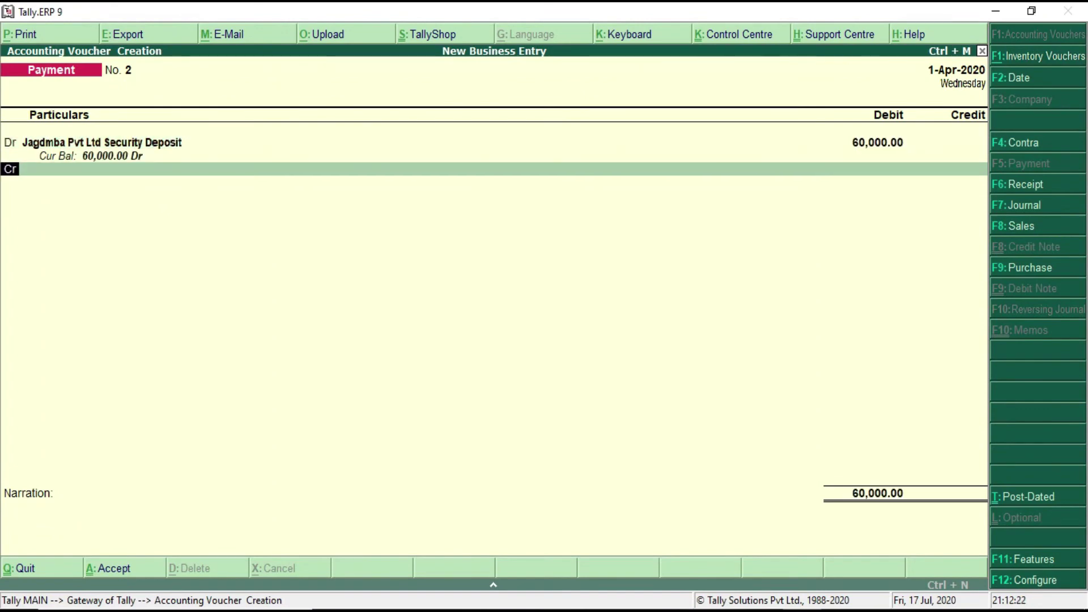
key(Return)
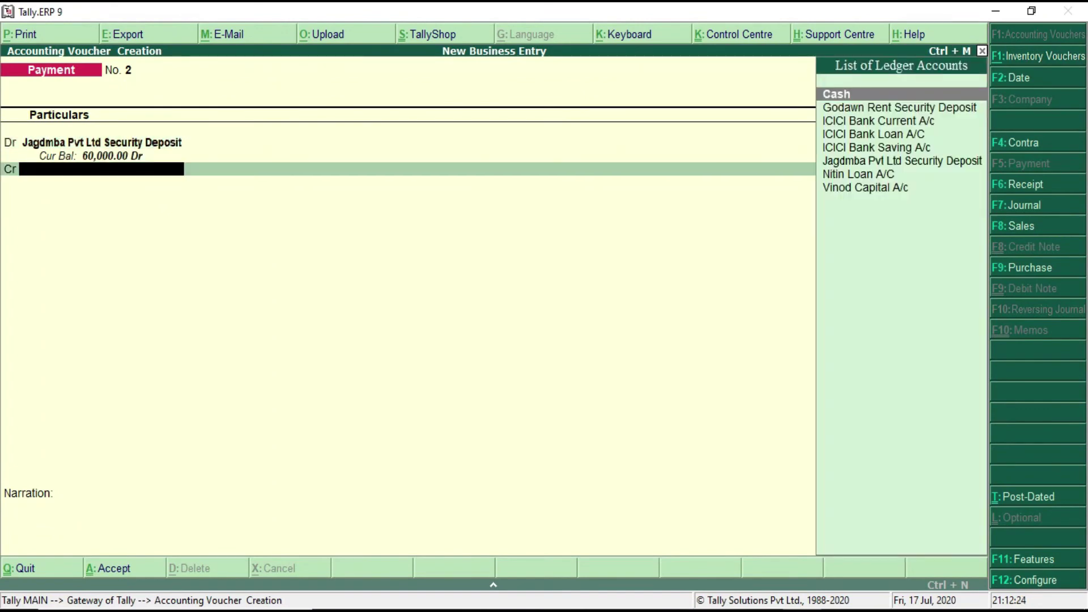
Step: Credit 60,000 to ICICI Bank Current A/c and allocate the payment as a Cheque
text(Ici)
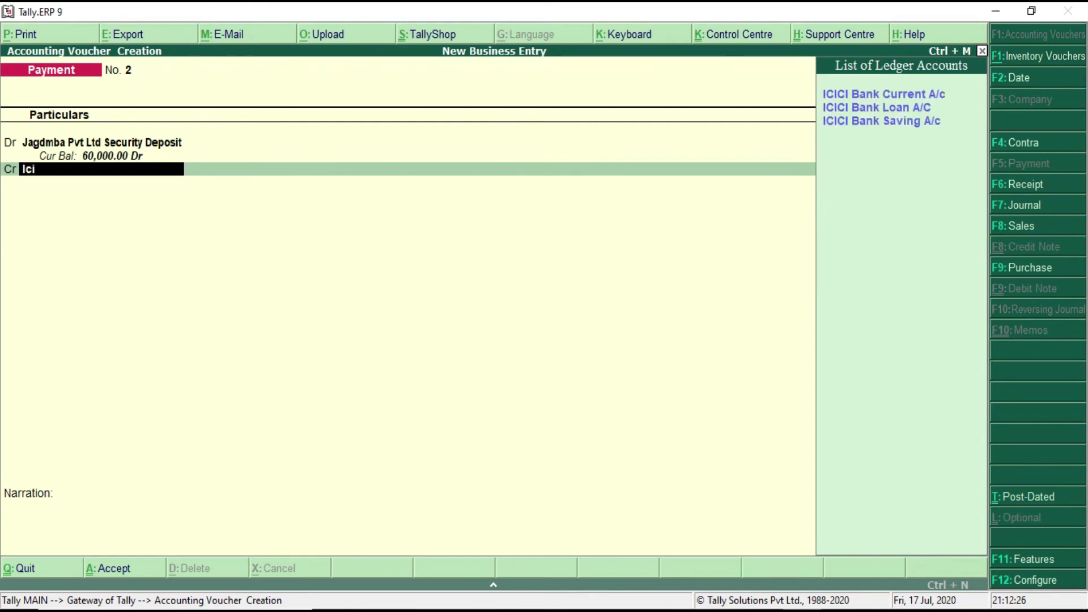
key(Return)
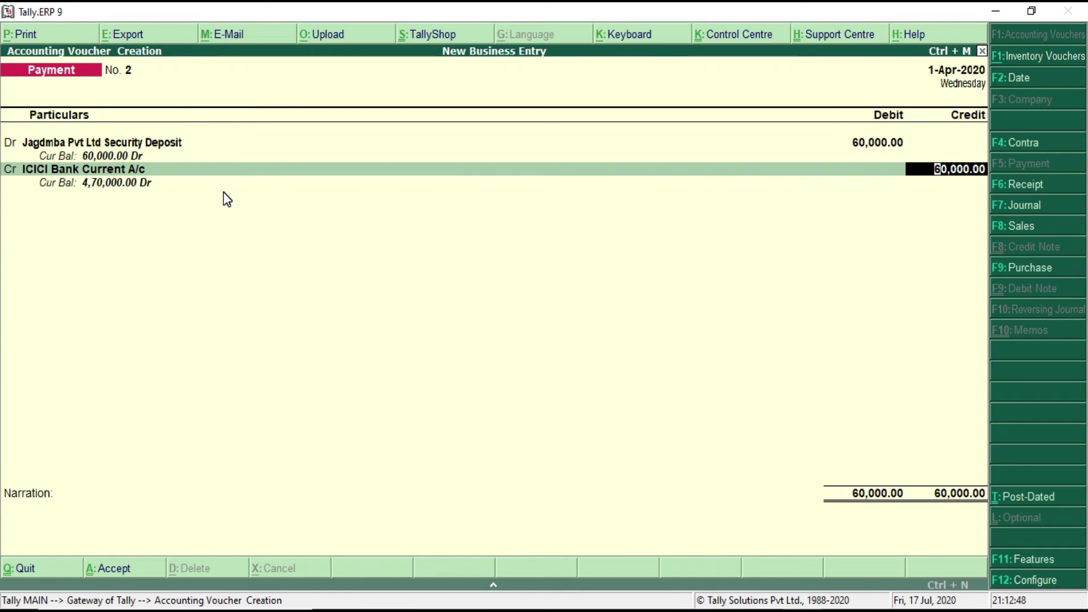
key(Return)
key(Return)
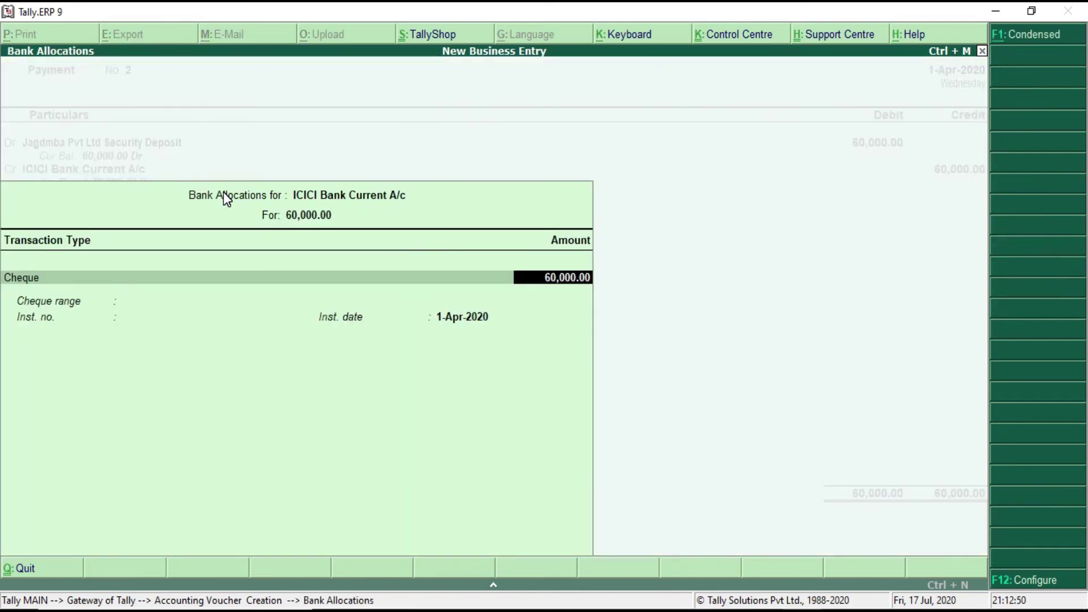
Step: Accept the 60,000 cheque allocation dated 1-Apr-2020 without an instrument number, and save the payment voucher without a narration
key(Return)
key(Return)
key(Return)
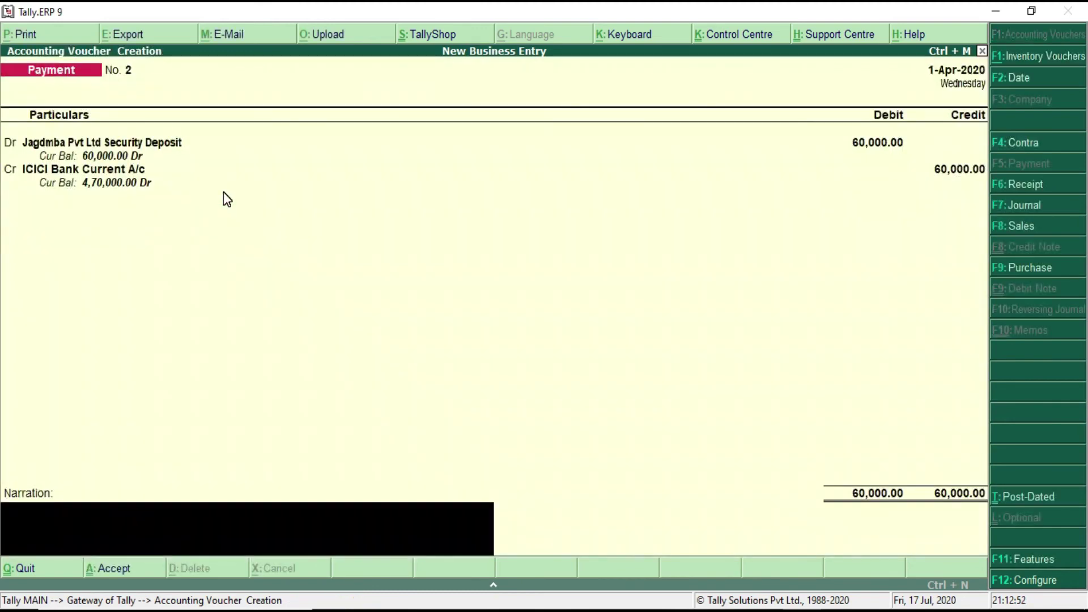
key(Return)
key(Return)
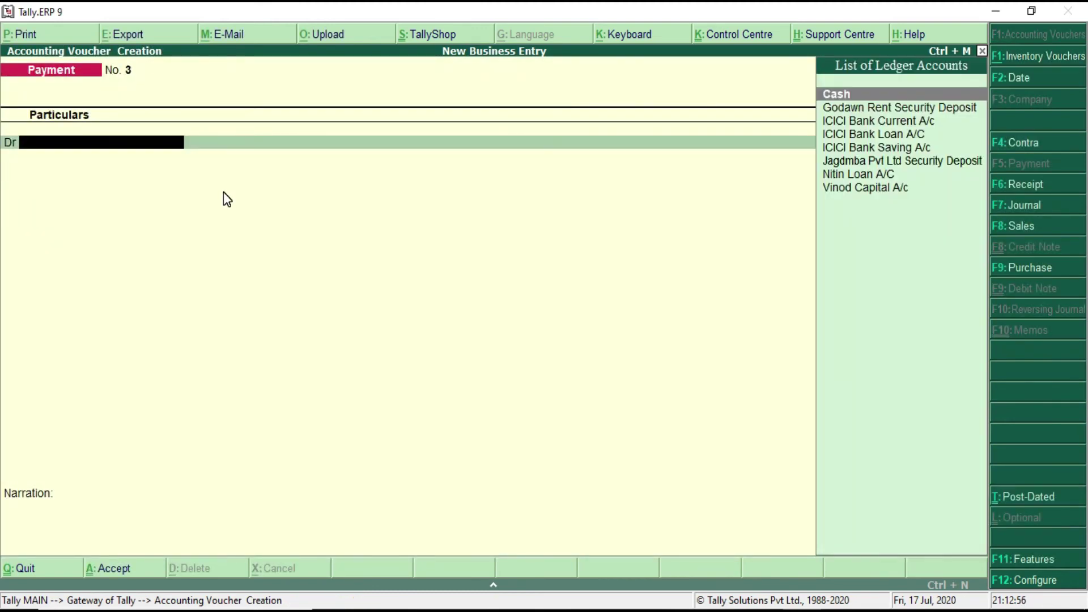
Step: Leave voucher entry and open the company's Balance Sheet in its detailed view
key(Escape)
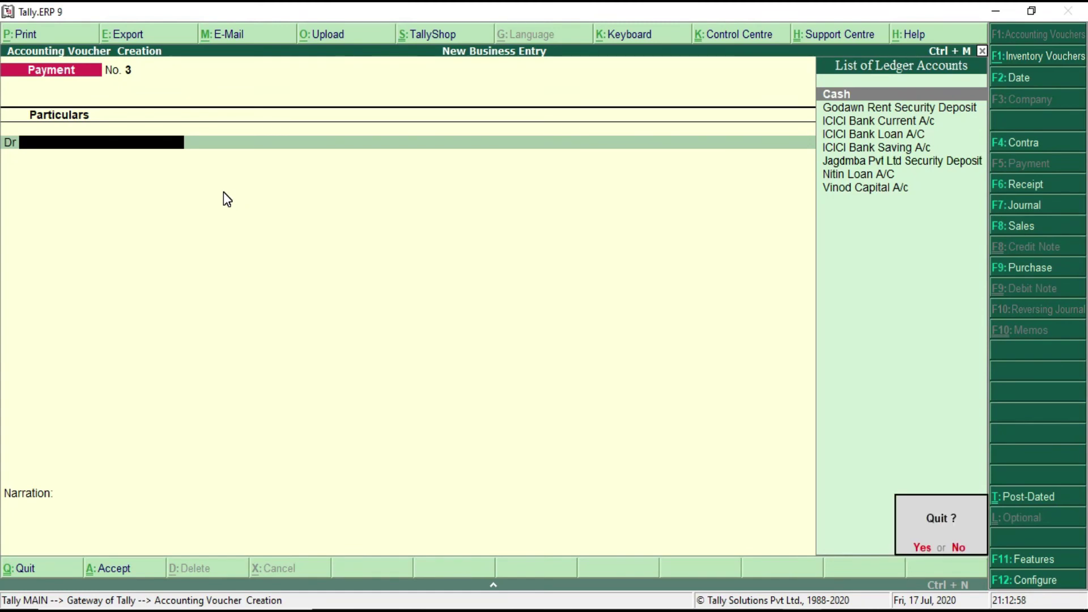
key(Return)
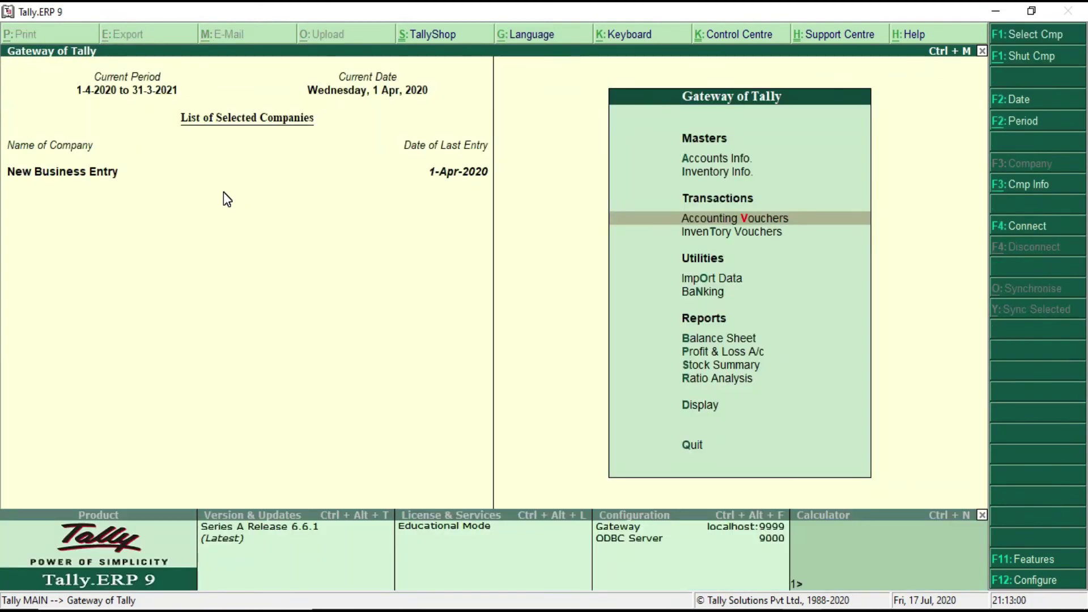
key(Down)
key(Down)
key(Down)
key(Down)
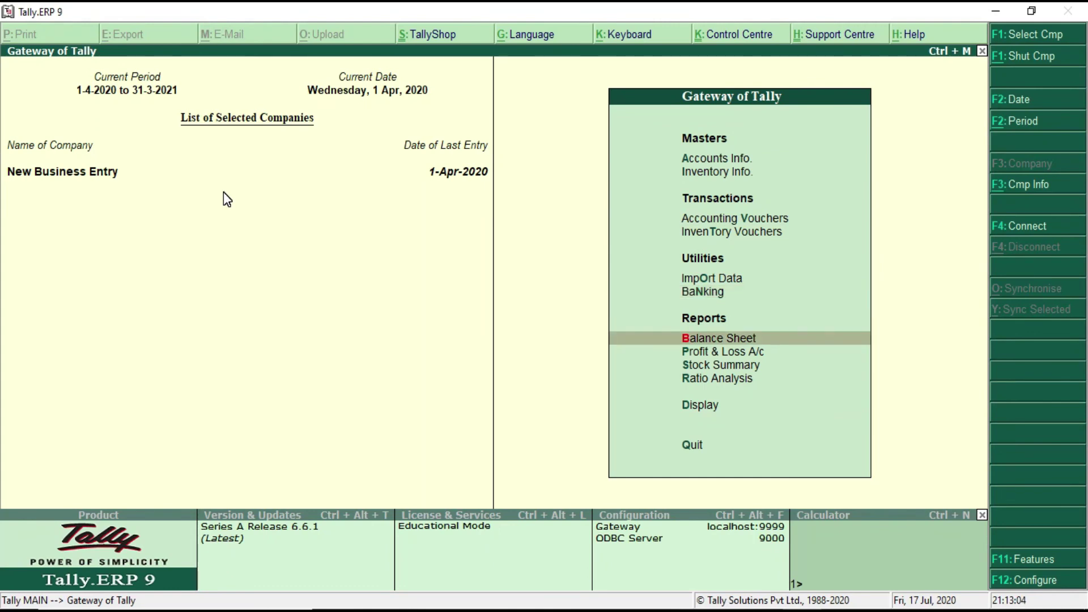
key(Return)
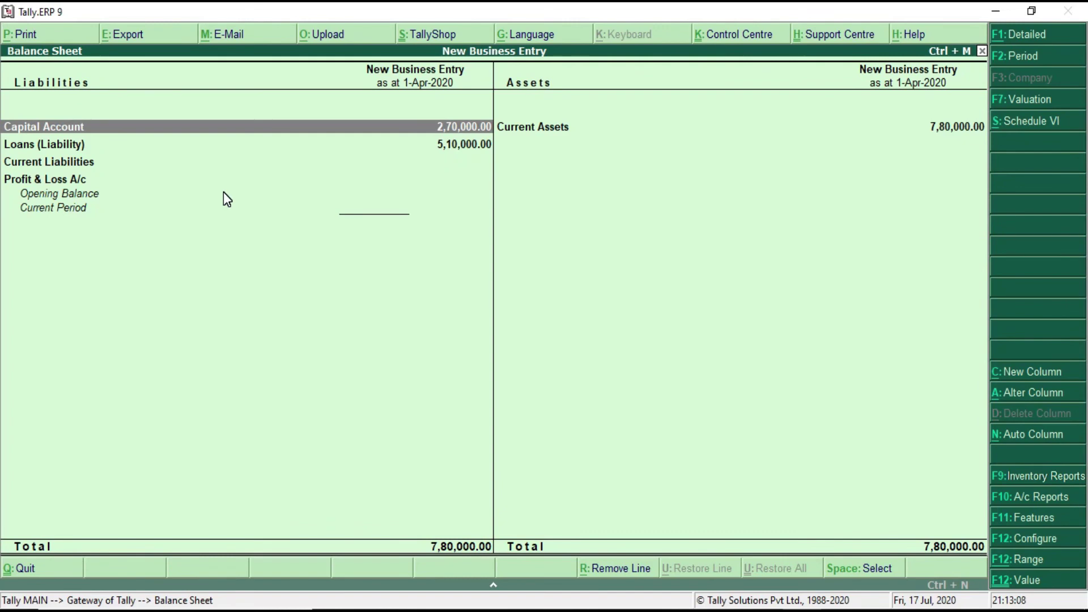
key(alt+F1)
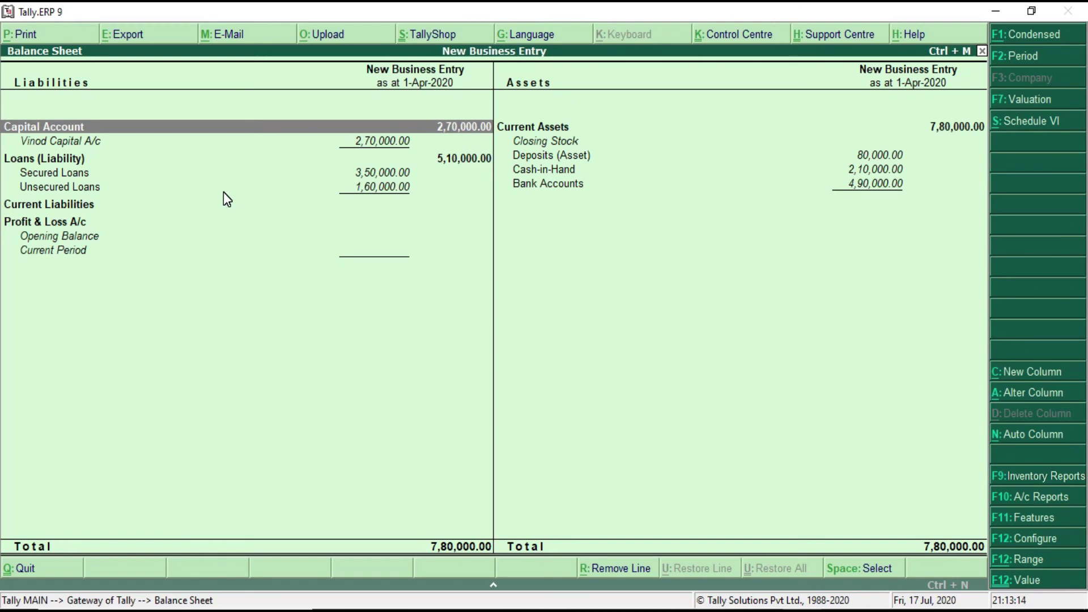
Step: Examine the ledger balances within Deposits (Asset) under Current Assets, and return to the Balance Sheet
key(Down)
key(Down)
key(Right)
key(Down)
key(Down)
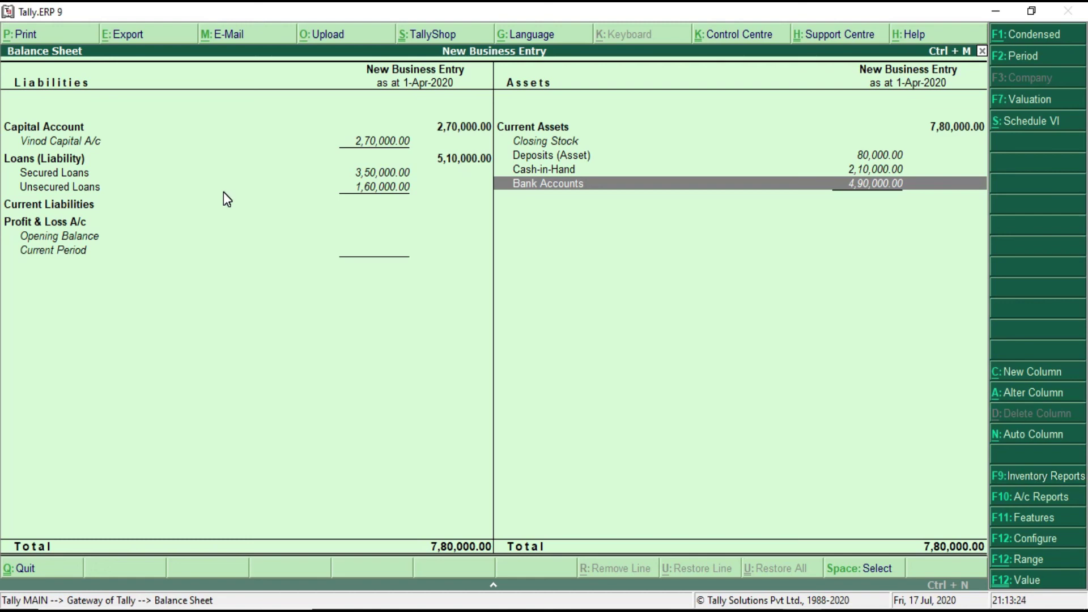
key(Up)
key(Up)
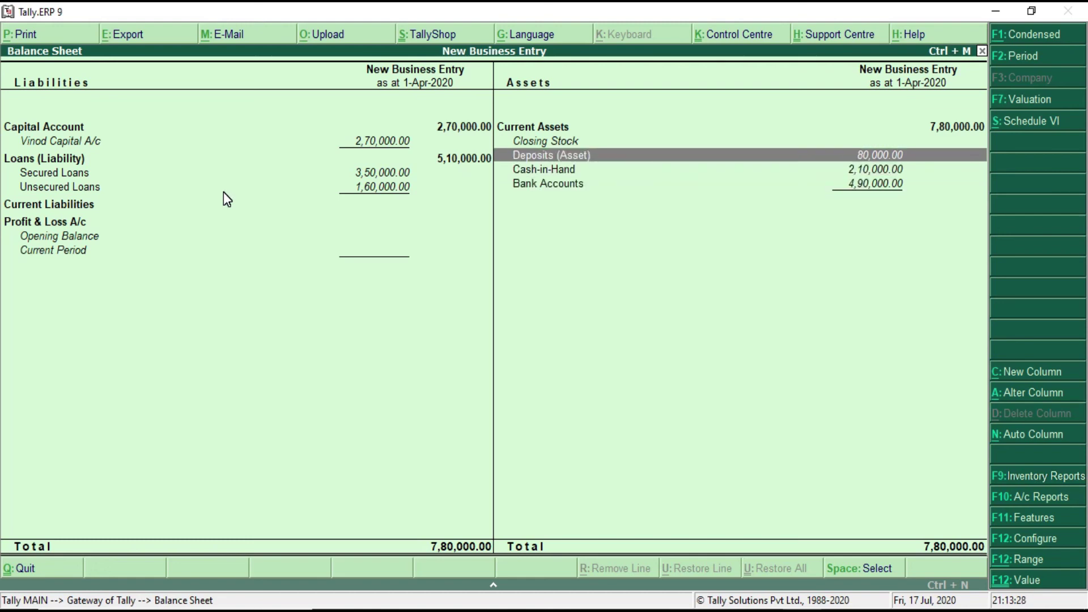
key(Return)
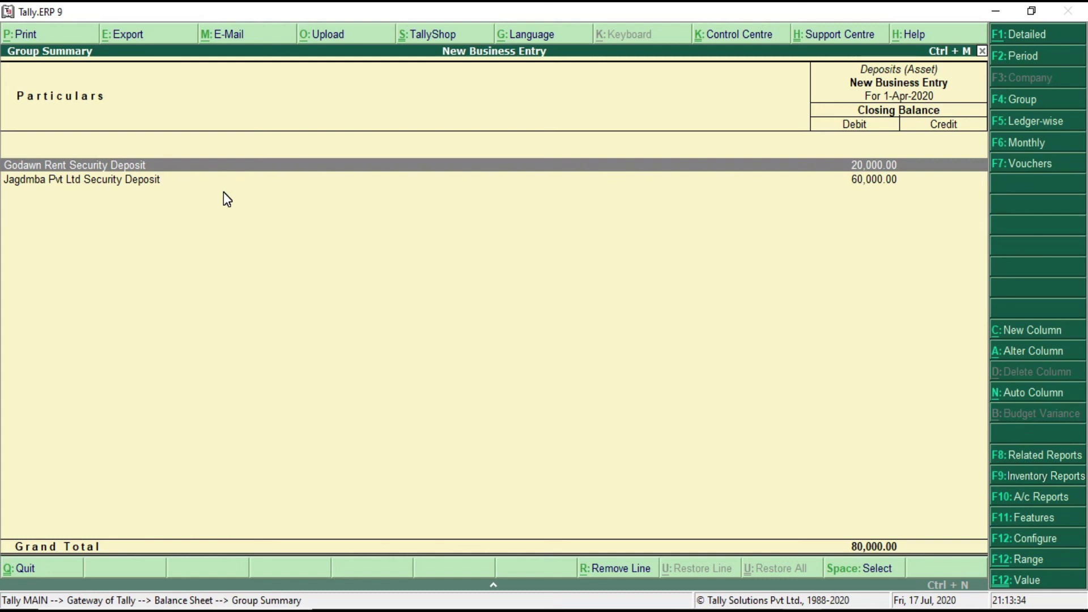
key(Down)
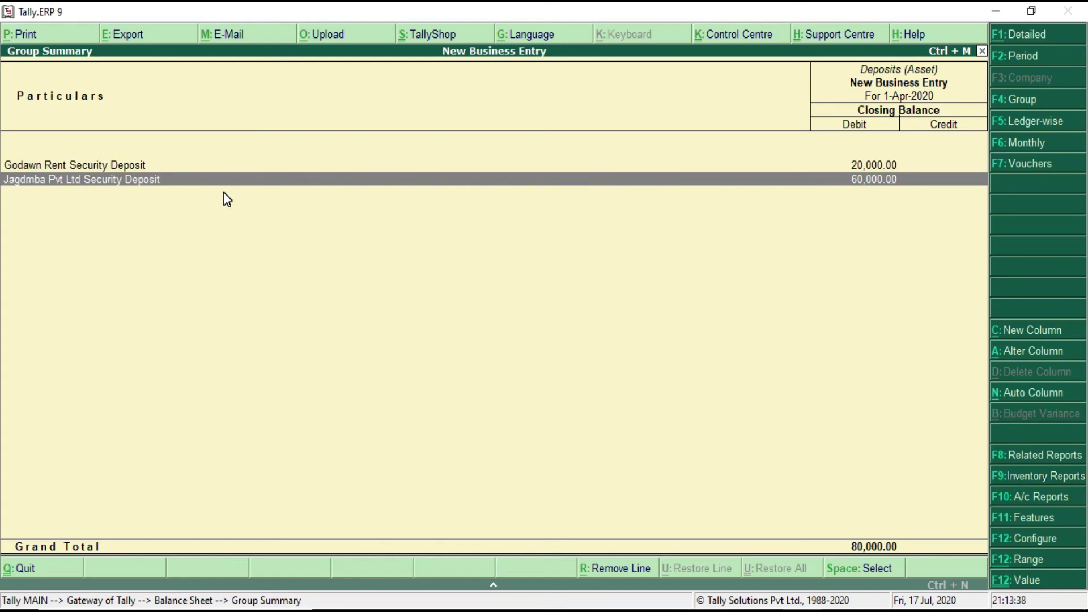
key(Escape)
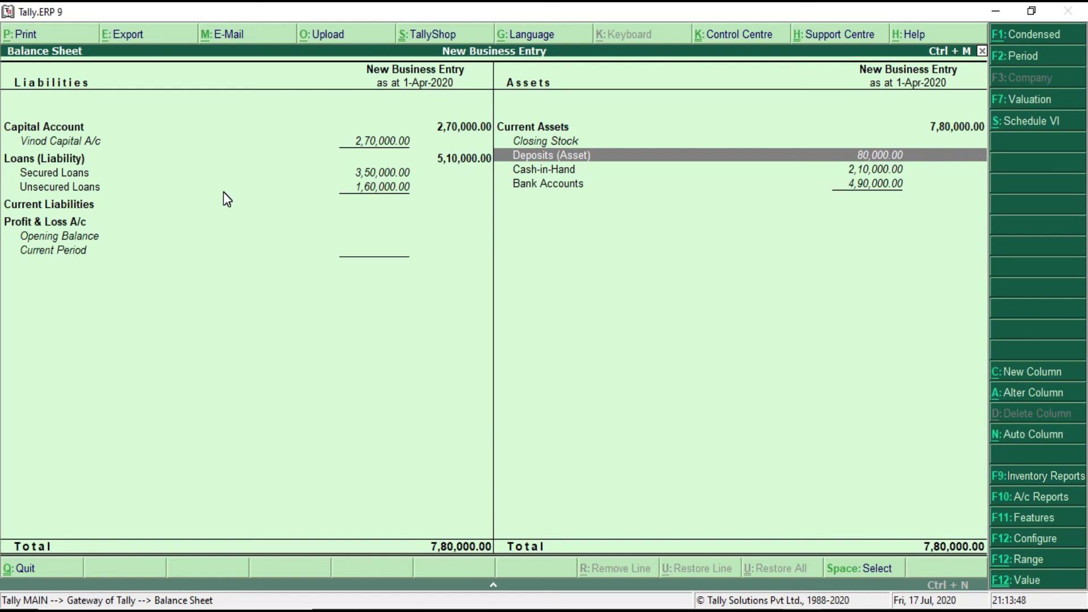
Step: Select the Bank Accounts group under Current Assets in the Balance Sheet
key(Down)
key(Down)
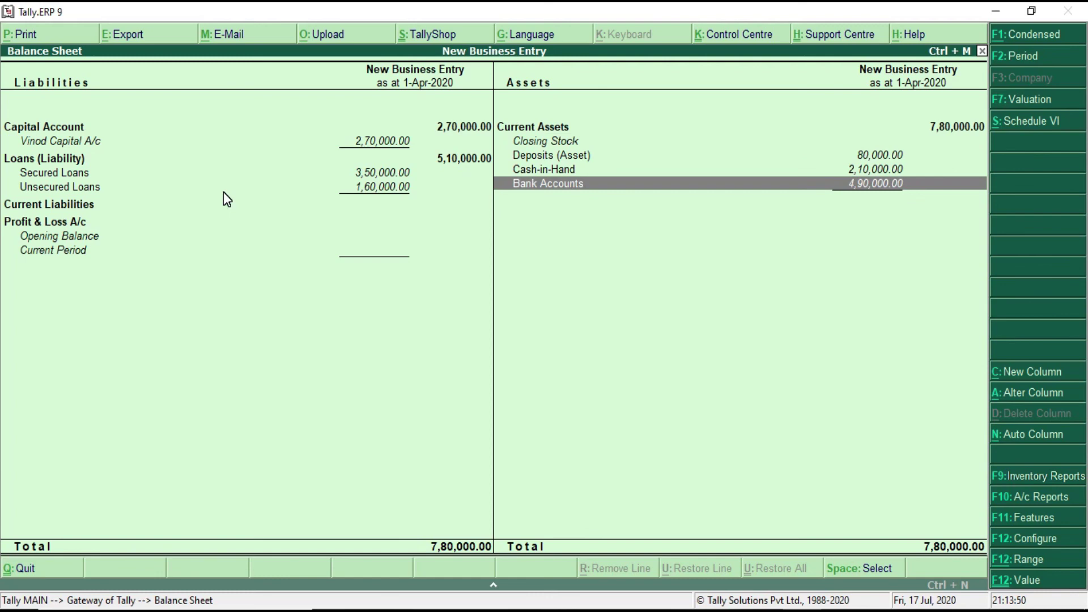